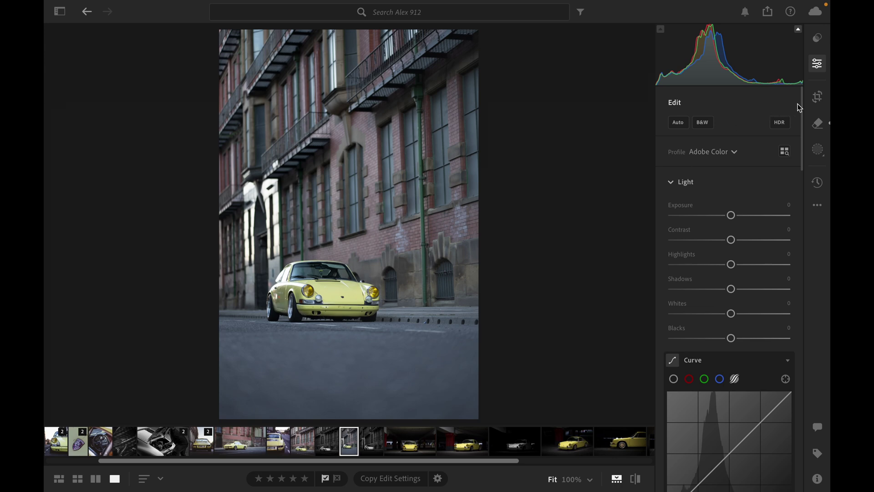
- Crop the photo to a 4 x 5 aspect ratio, reposition it in the frame and straighten it slightly
left_click(818, 97)
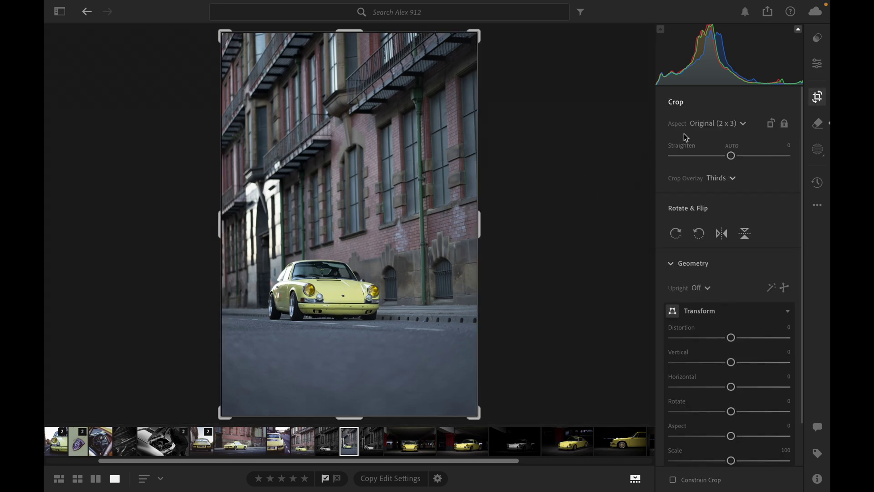
left_click(726, 126)
left_click(701, 255)
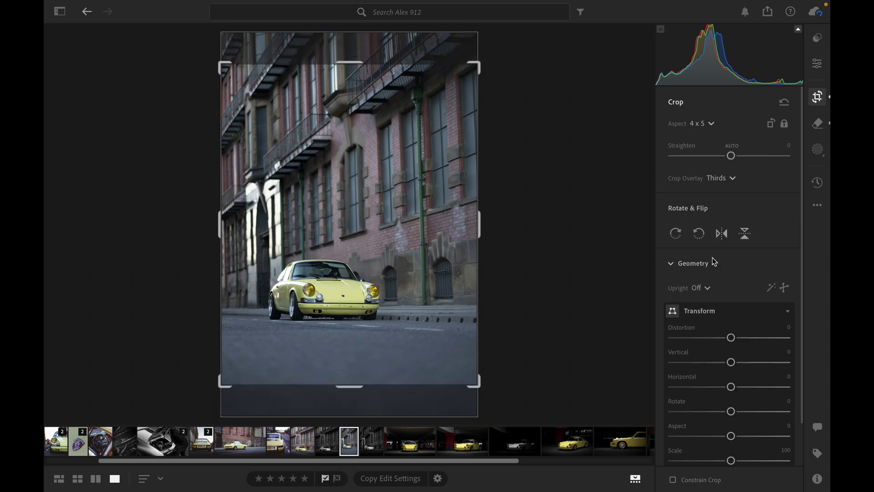
left_click_drag(378, 209, 379, 213)
left_click_drag(731, 157, 734, 156)
- Set the photo's Contrast to +39, Highlights to −40, Shadows to +33, Whites to −1 and Blacks to −36
key("e")
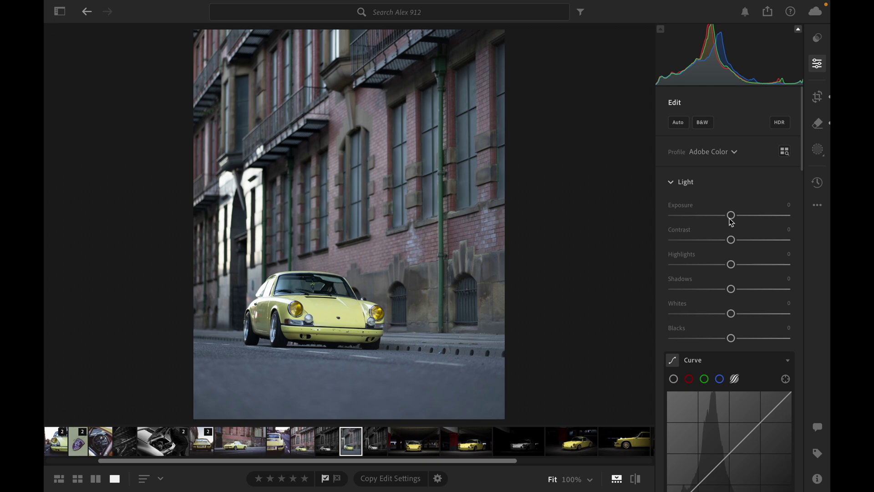
left_click_drag(733, 241, 711, 338)
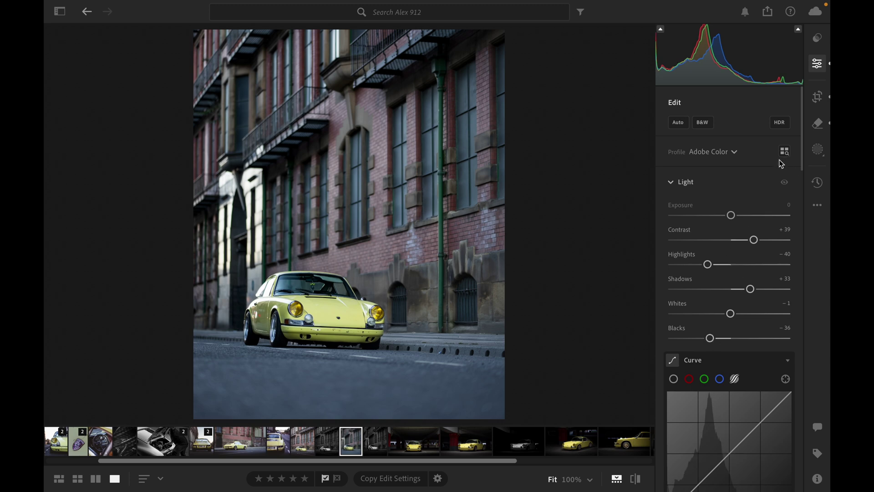
- Add a linear gradient mask from the photo's bottom edge up to the car's wheels and set its Exposure to −1.32
left_click(818, 150)
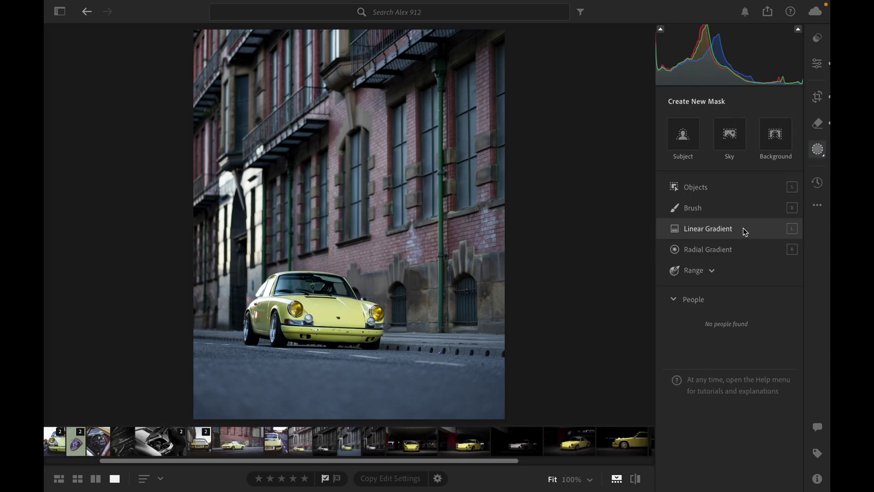
left_click(745, 232)
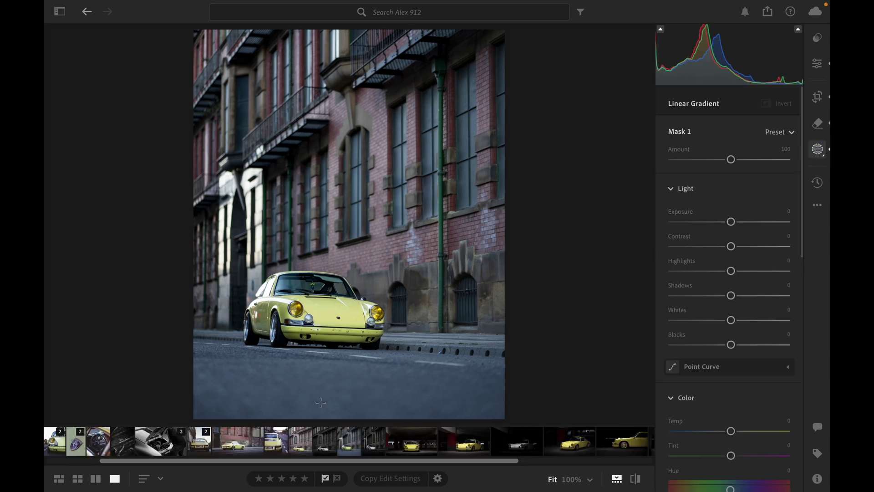
left_click_drag(346, 418, 346, 335)
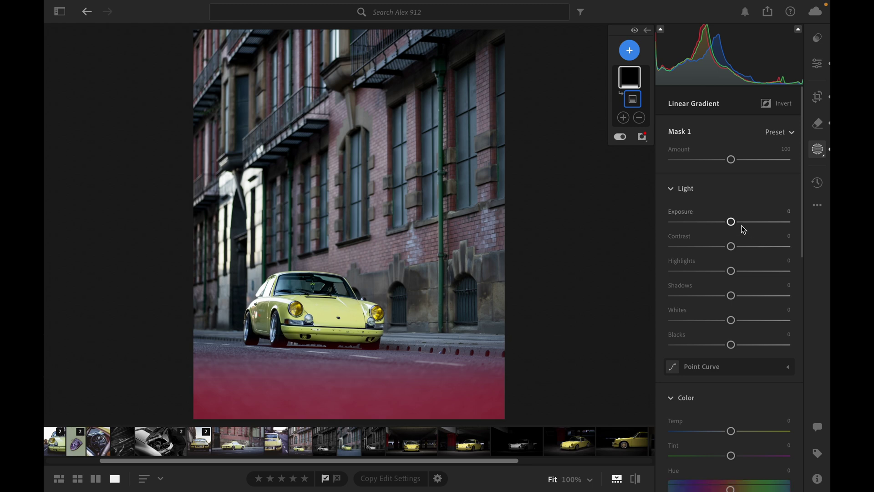
left_click_drag(730, 221, 711, 224)
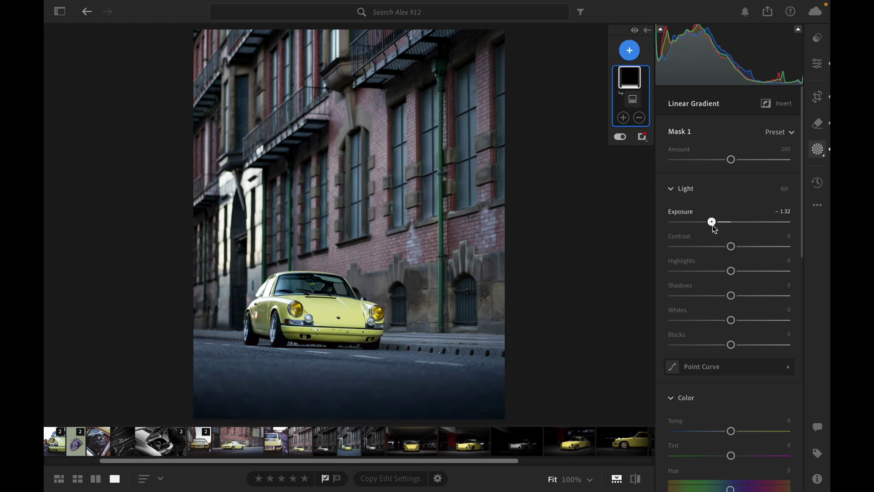
left_click(819, 148)
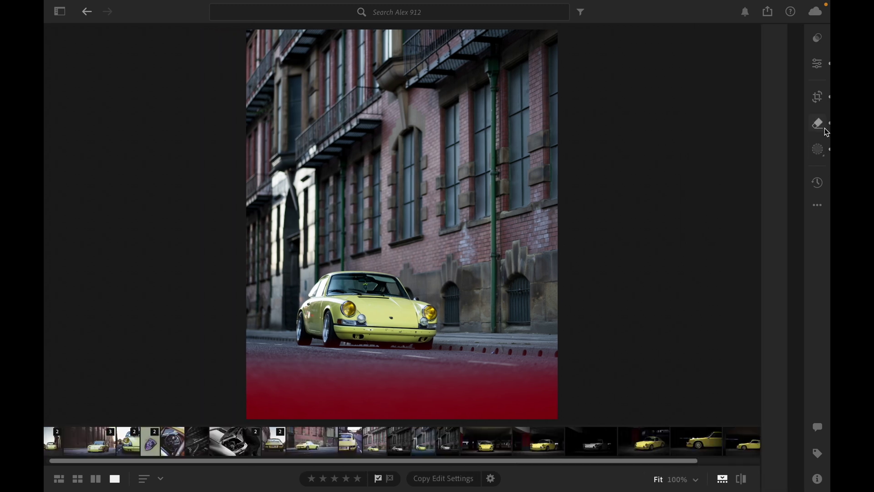
- Shape the parametric tone curve into an S by raising the lights and lowering the shadows
left_click(817, 64)
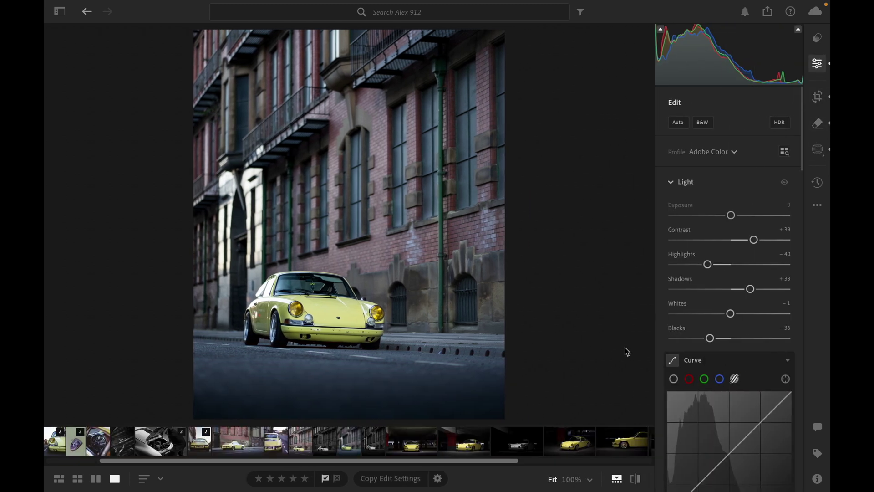
scroll(715, 272, "down", 5)
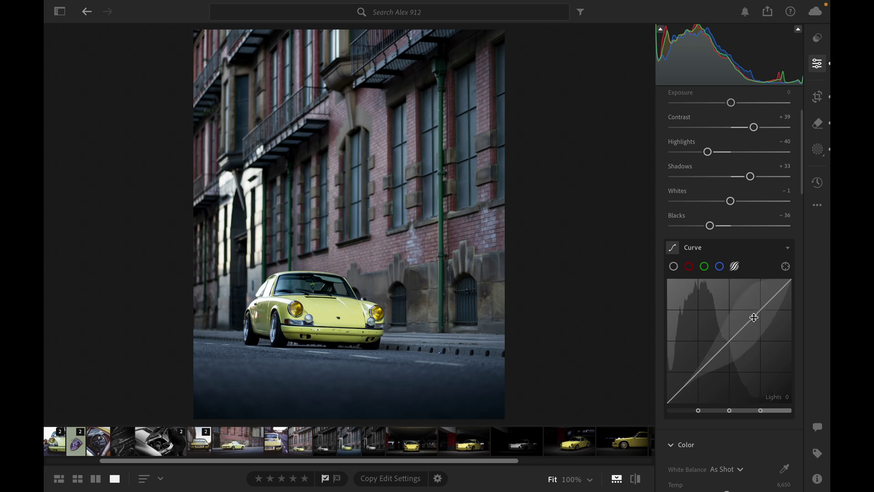
left_click_drag(754, 319, 757, 304)
mouse_move(702, 366)
left_mouse_down()
mouse_move(702, 378)
mouse_move(702, 367)
left_mouse_up()
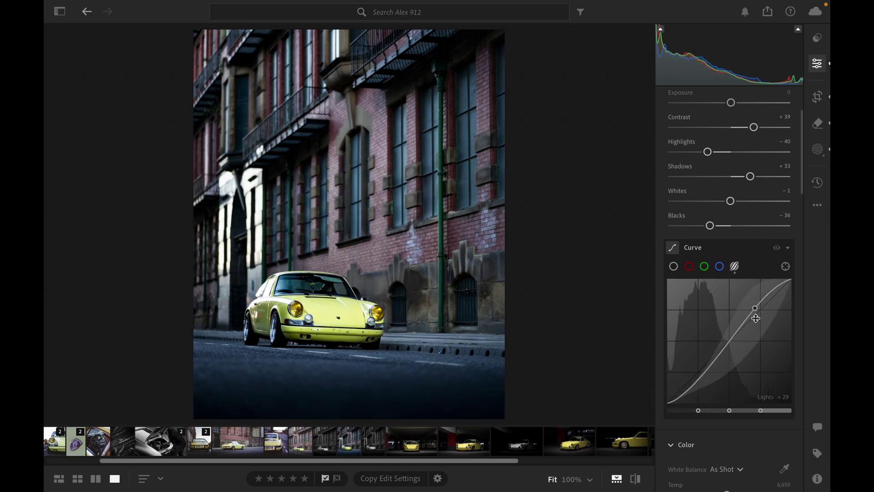
mouse_move(754, 311)
left_mouse_down()
mouse_move(759, 302)
mouse_move(755, 309)
left_mouse_up()
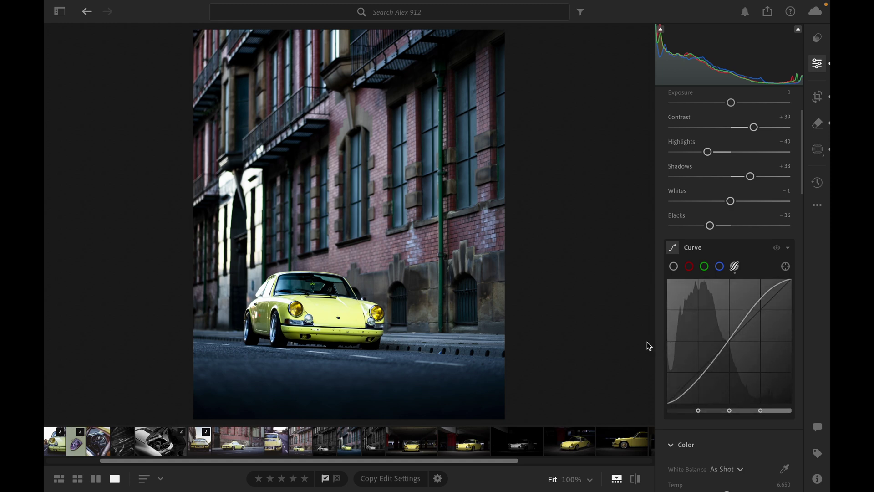
- Set the white balance Temp to 6,245 and the overall Saturation to −30
scroll(716, 345, "down", 5)
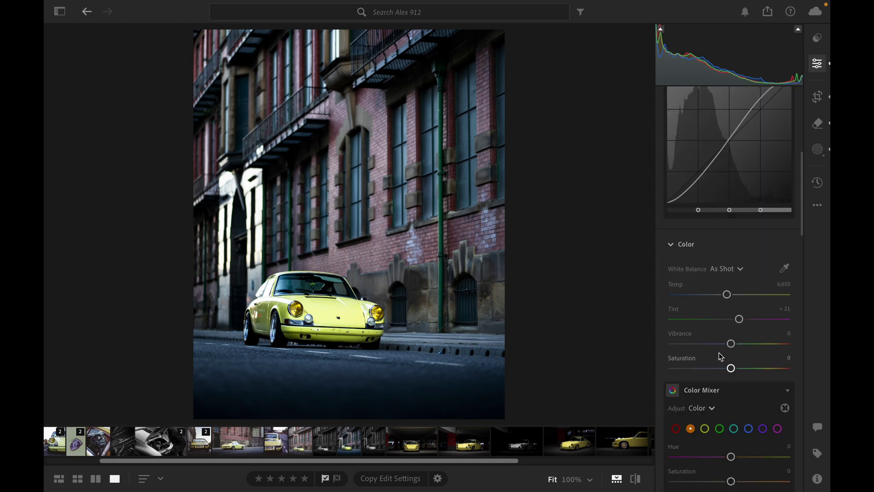
left_click_drag(727, 294, 724, 300)
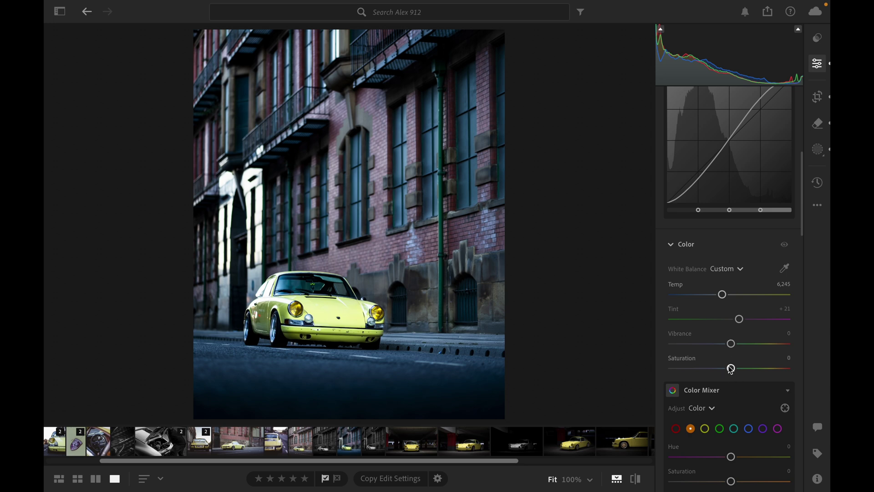
left_click_drag(734, 371, 717, 372)
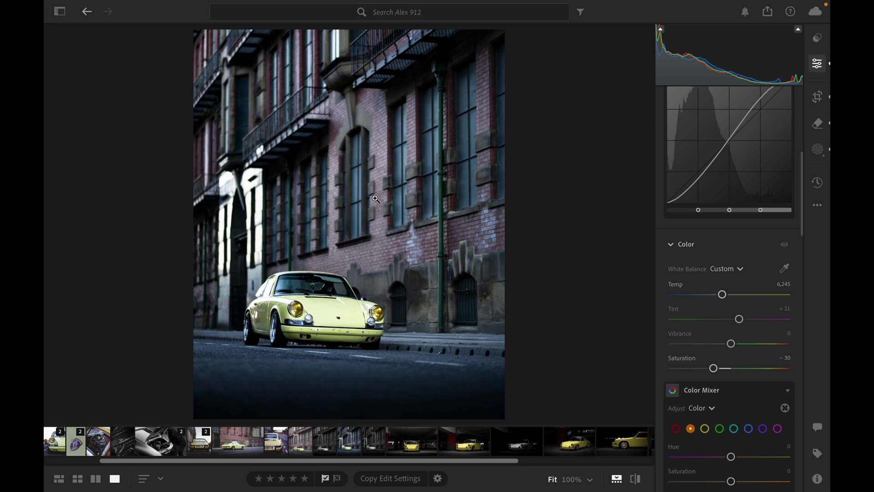
- Set the orange saturation to −30 in the Color Mixer and the photo's Blacks to −44
scroll(724, 360, "down", 4)
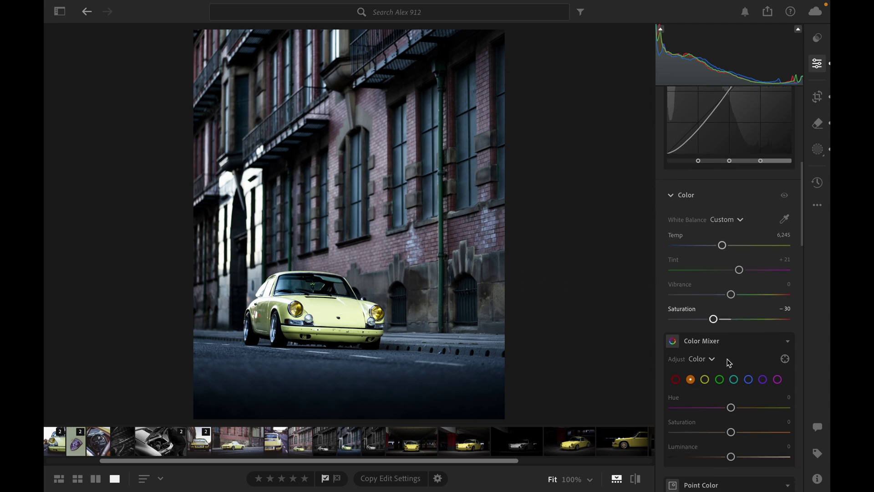
scroll(734, 376, "down", 1)
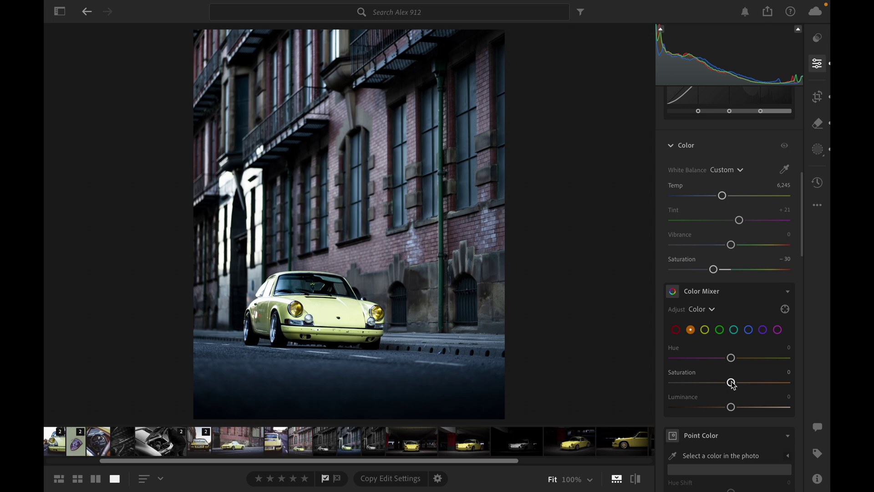
left_click_drag(731, 384, 712, 385)
scroll(730, 301, "up", 10)
left_click_drag(709, 338, 706, 338)
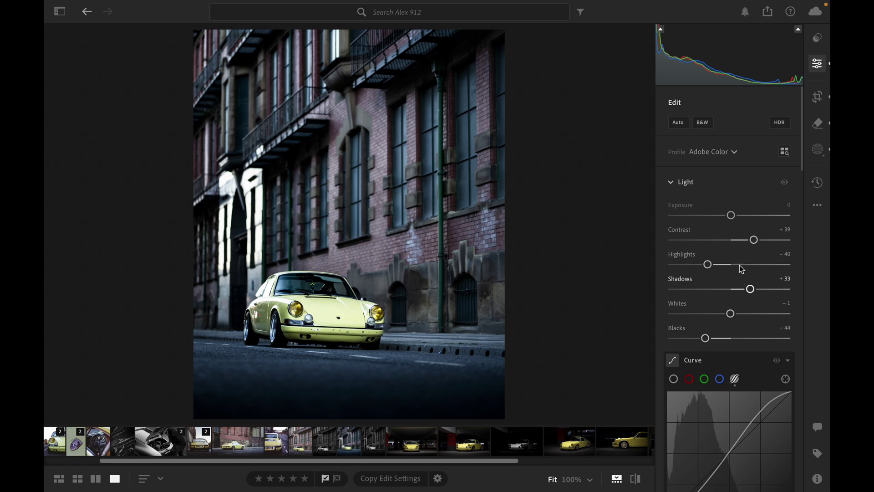
- Create a new Subject mask of the car and invert it to cover the surroundings
left_click(818, 153)
left_click(629, 49)
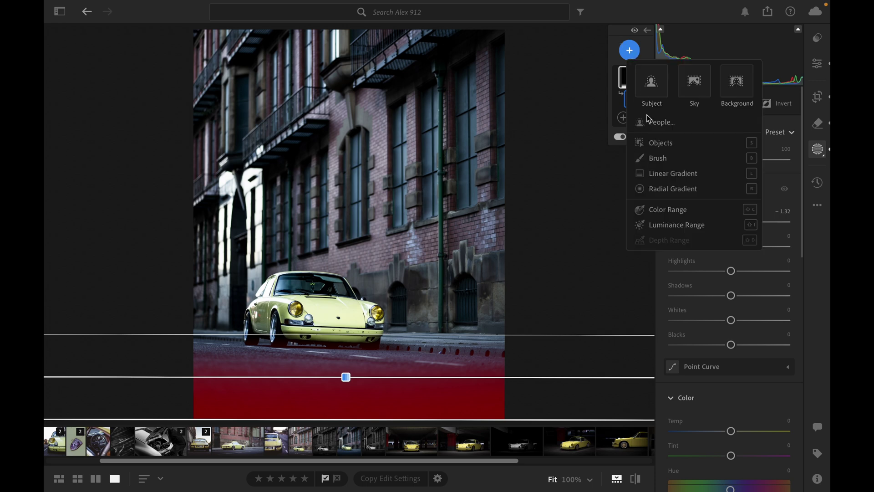
left_click(653, 89)
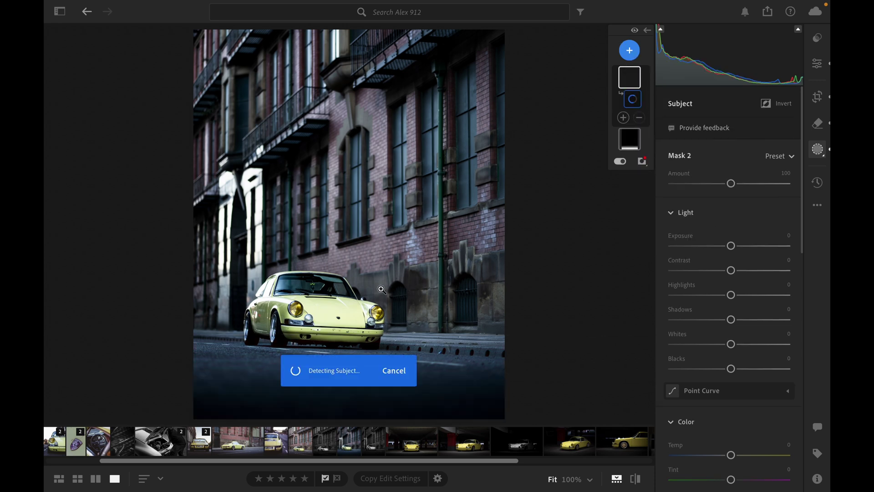
left_click(766, 103)
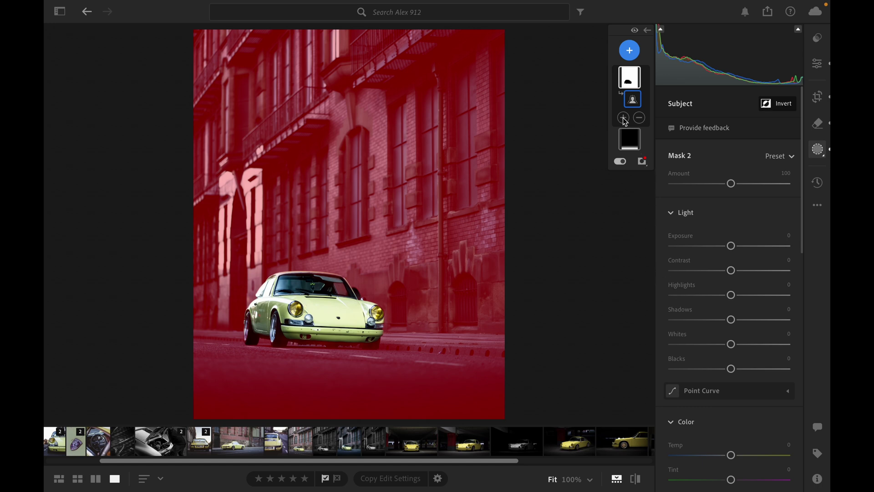
- Add a brush with size 3.0 and feather 0 to the inverted mask and paint over the car's window areas
left_click(623, 117)
left_click(645, 237)
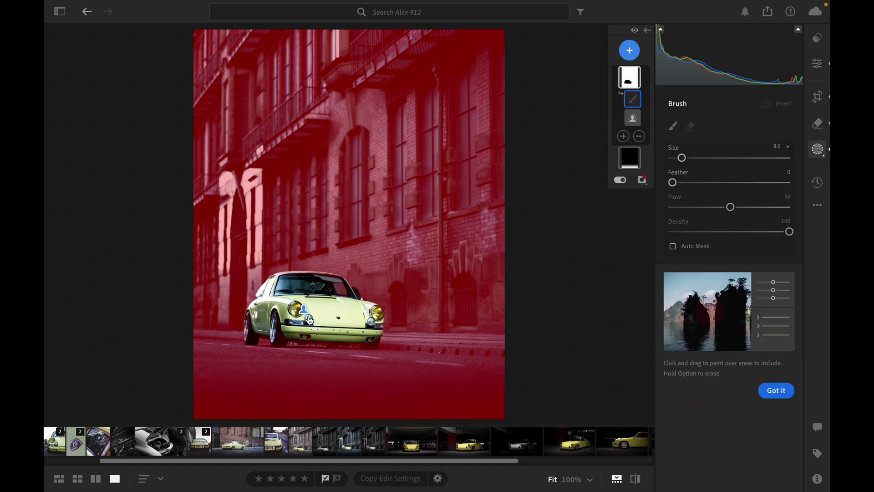
key("bracketleft")
key("bracketleft")
key("bracketleft")
key("bracketleft")
key("bracketleft")
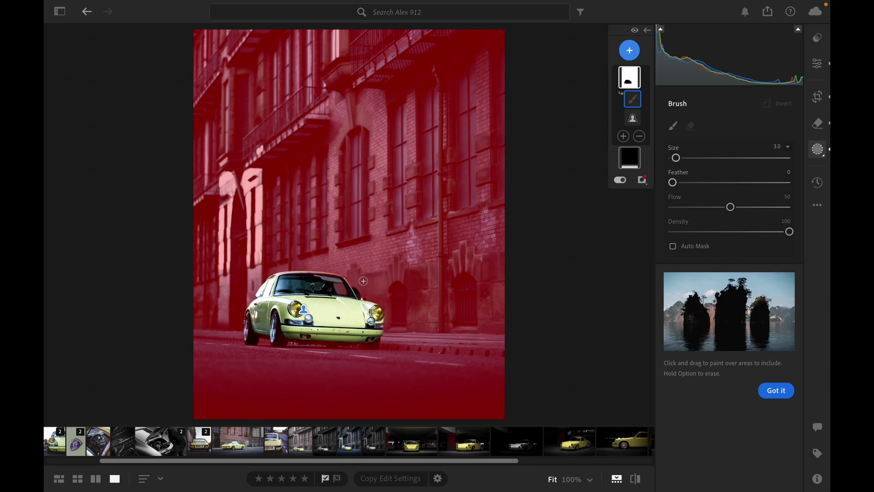
left_click(357, 288)
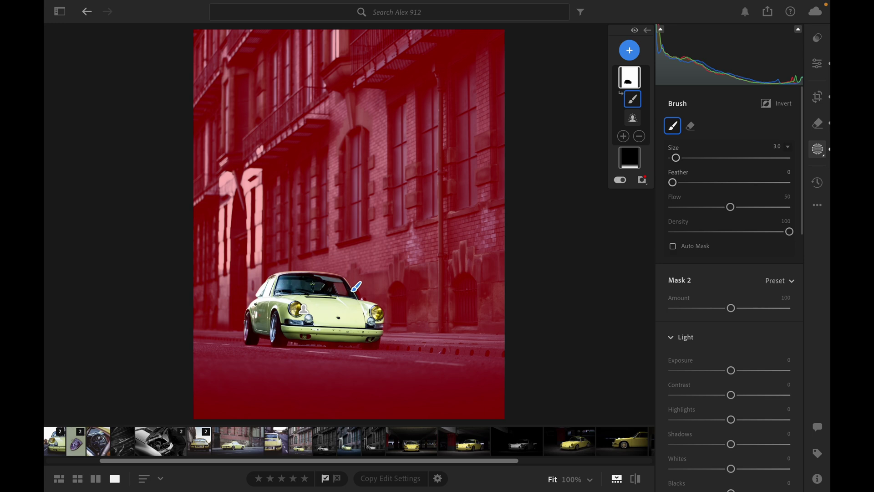
left_click_drag(277, 291, 280, 285)
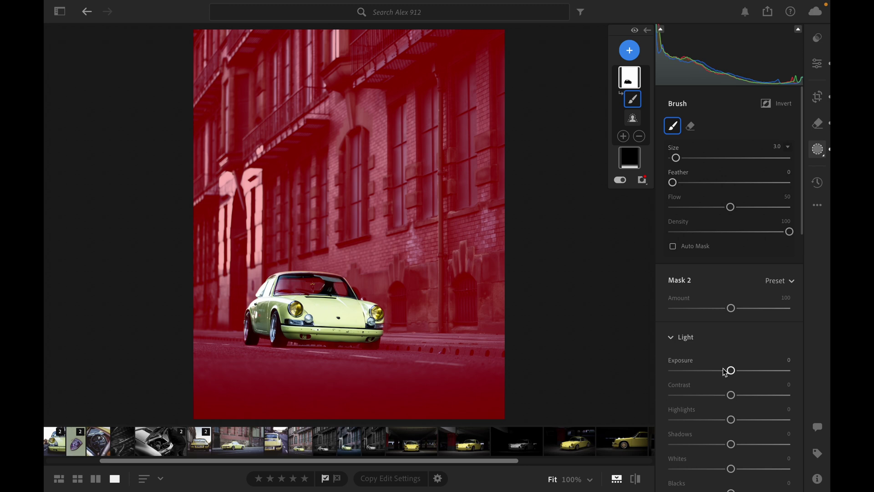
- Set the background mask's Exposure to −0.16 and Highlights to +26, and close the masking tools
left_click_drag(731, 371, 731, 375)
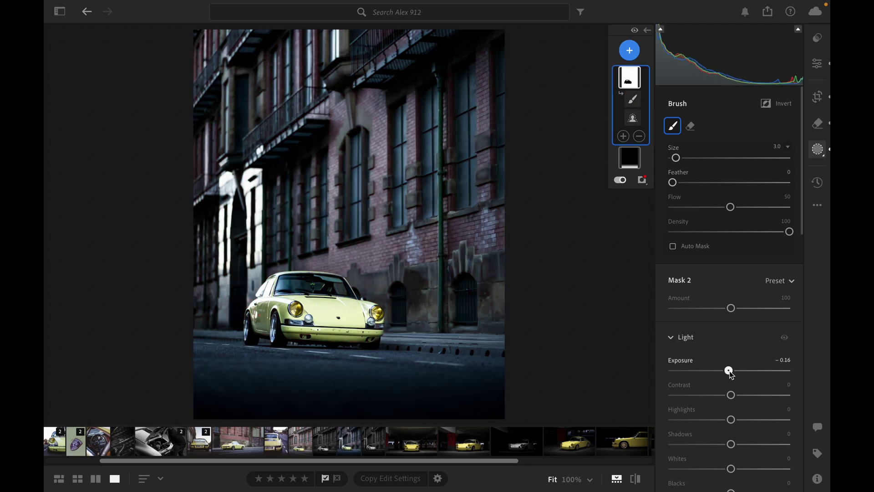
left_click_drag(731, 419, 749, 422)
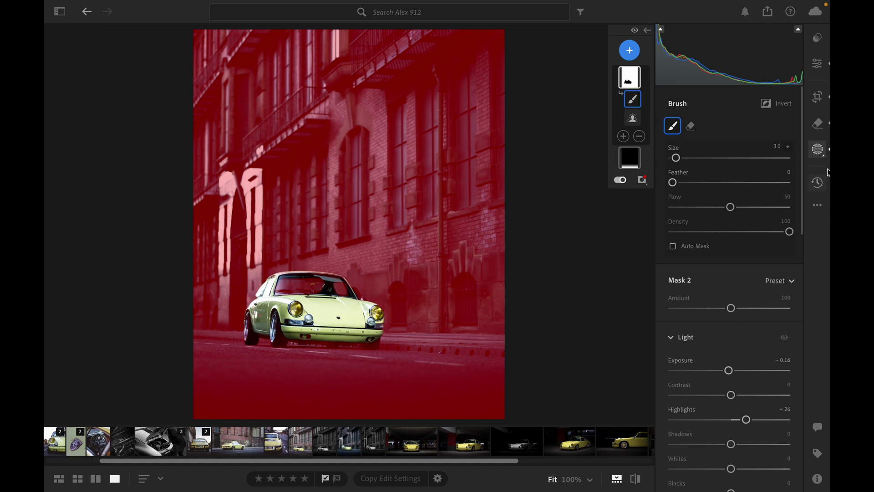
left_click(818, 155)
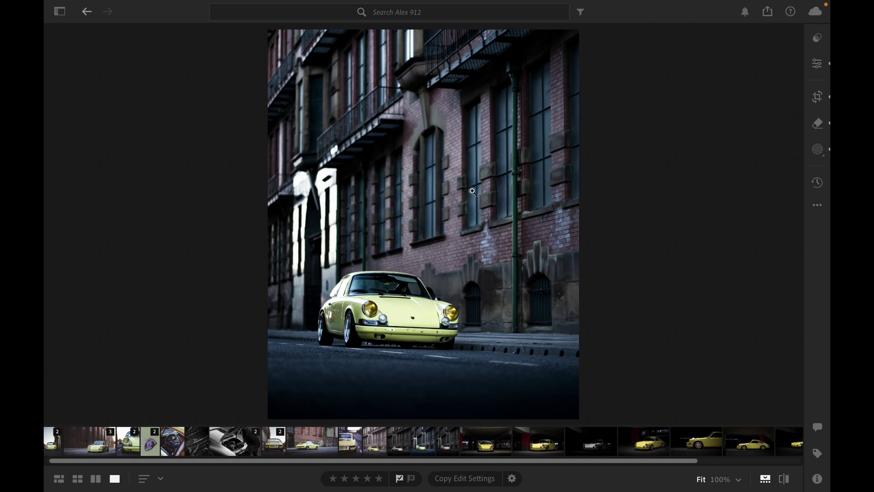
- Exit full screen and sample the green drainpipe on the wall as a Point Color
key("ctrl+super+f")
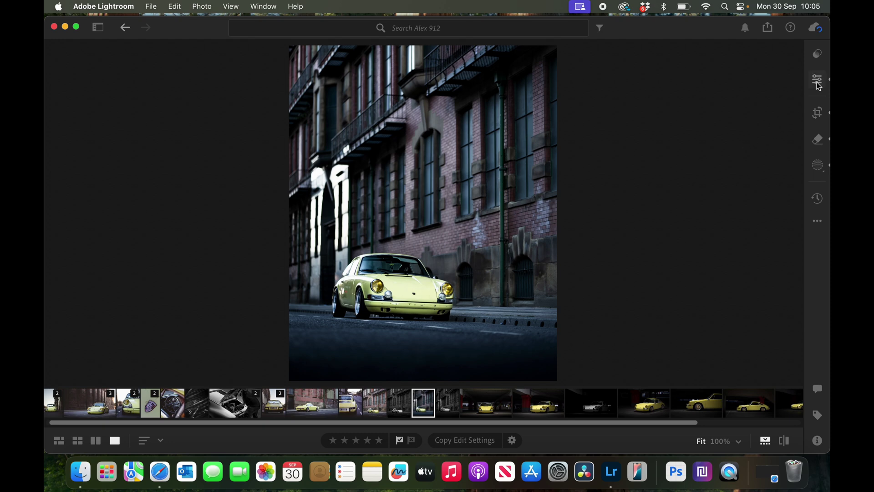
left_click(818, 82)
scroll(734, 291, "down", 10)
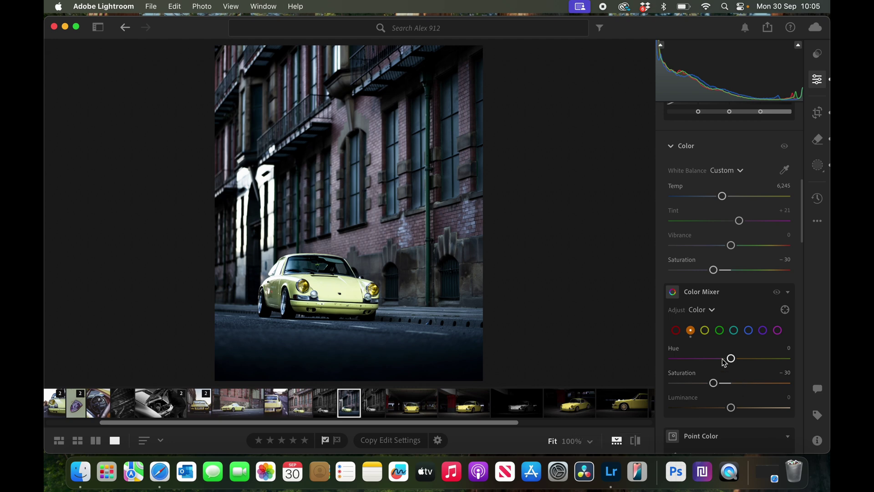
scroll(728, 360, "down", 4)
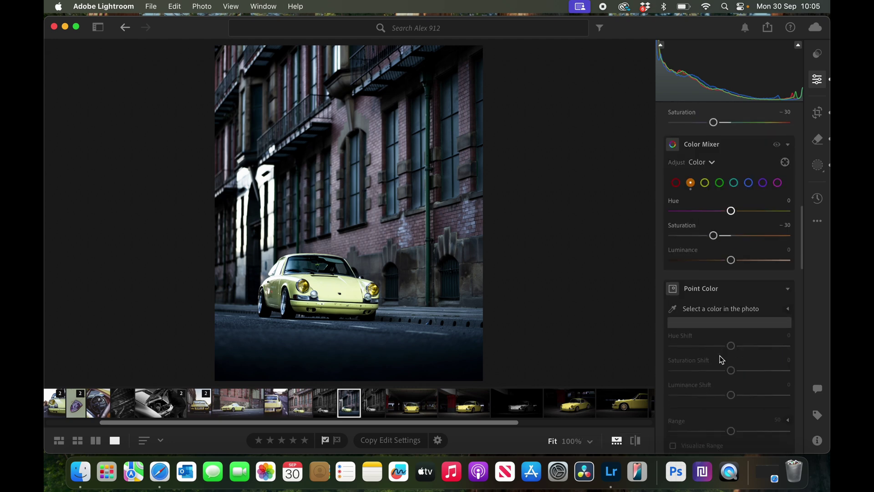
left_click(674, 309)
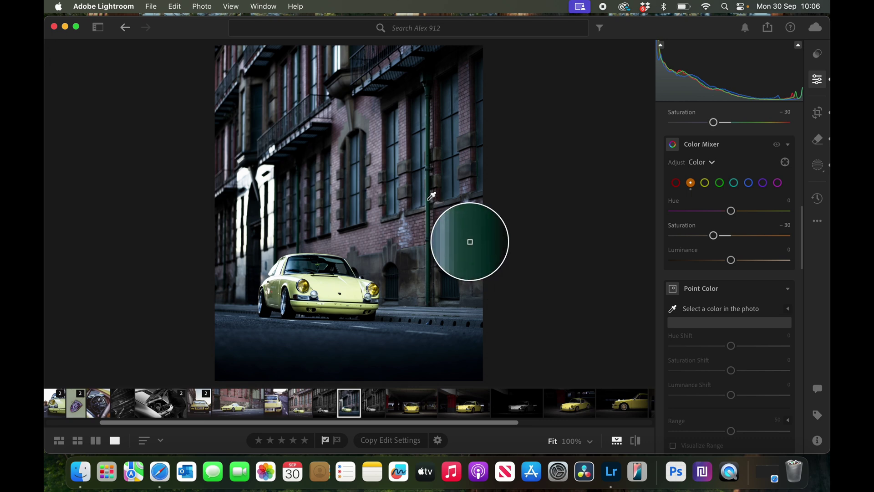
left_click(428, 199)
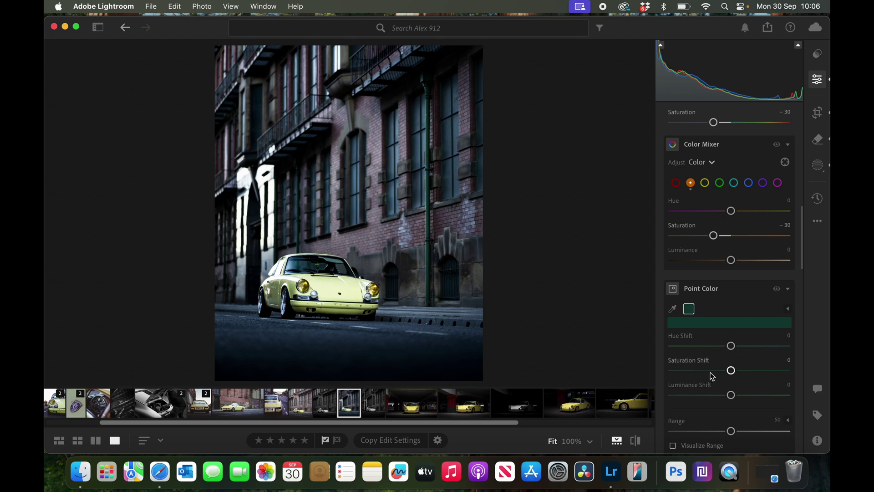
- Adjust the sampled green's hue shift and lower its saturation shift to mute the drainpipe, and close the edit controls
left_click_drag(732, 349, 711, 372)
left_click_drag(708, 372, 707, 372)
left_click(817, 81)
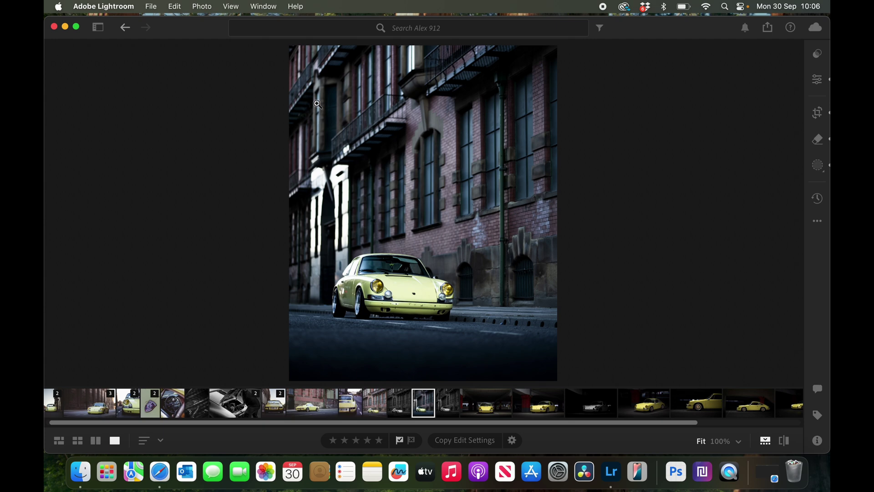
- Add a radial gradient mask over the building's upper-left facade beside the balconies and lower its light adjustment to darken that area
left_click(819, 170)
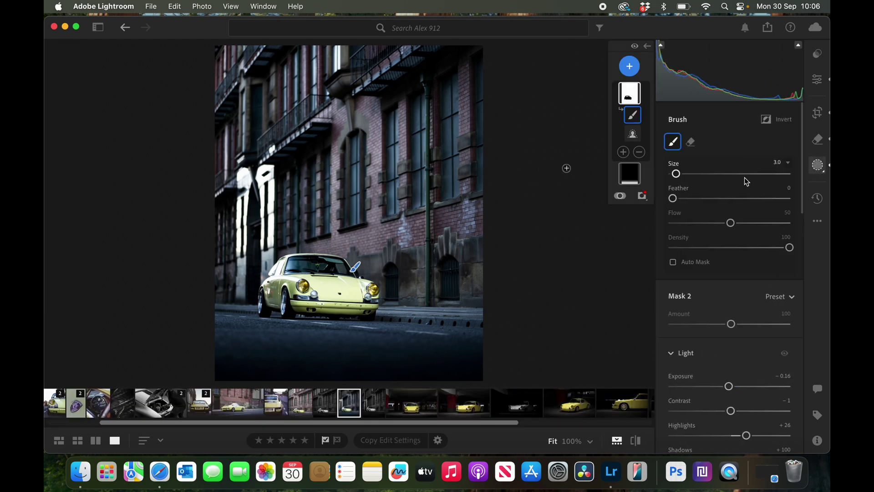
left_click(629, 66)
left_click(692, 205)
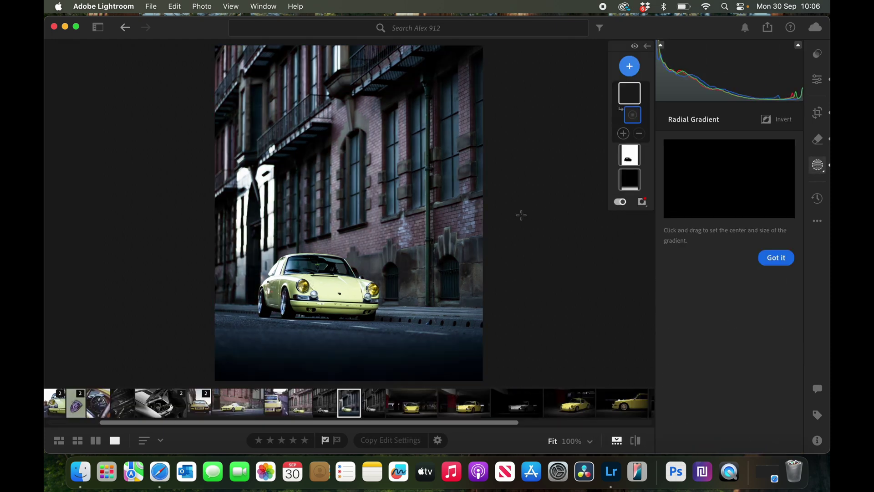
left_click_drag(226, 85, 271, 203)
scroll(751, 300, "down", 10)
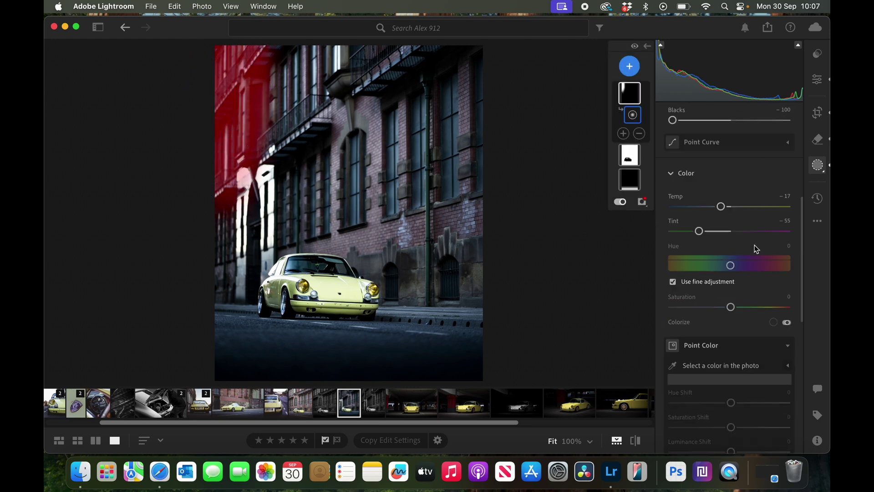
scroll(747, 246, "up", 1)
left_click_drag(730, 166, 705, 170)
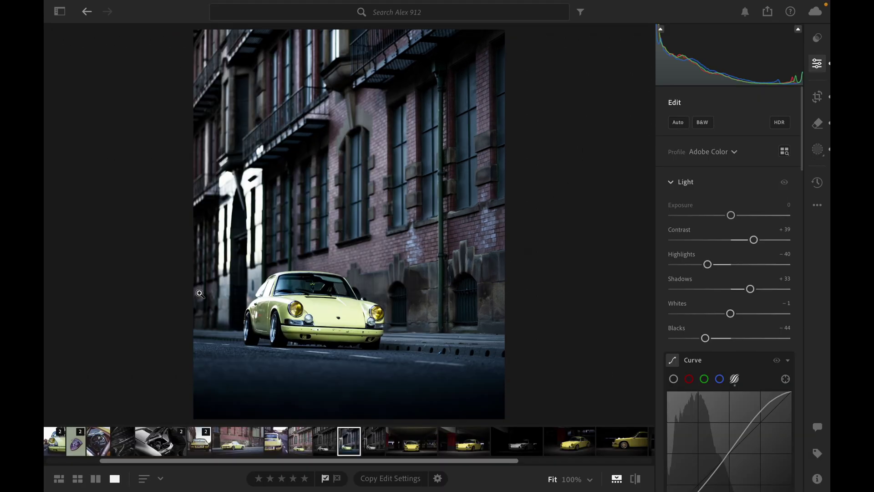
- Compare the edited photo with the original twice, returning to the edited version
key("backslash")
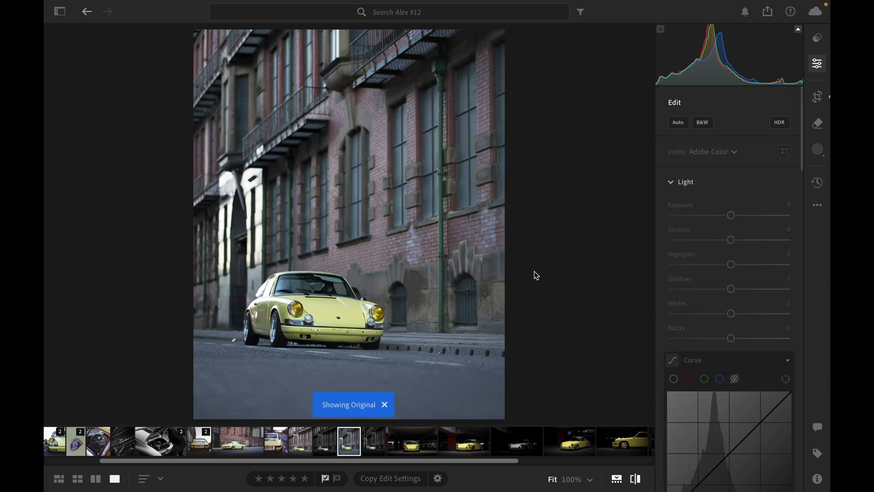
key("backslash")
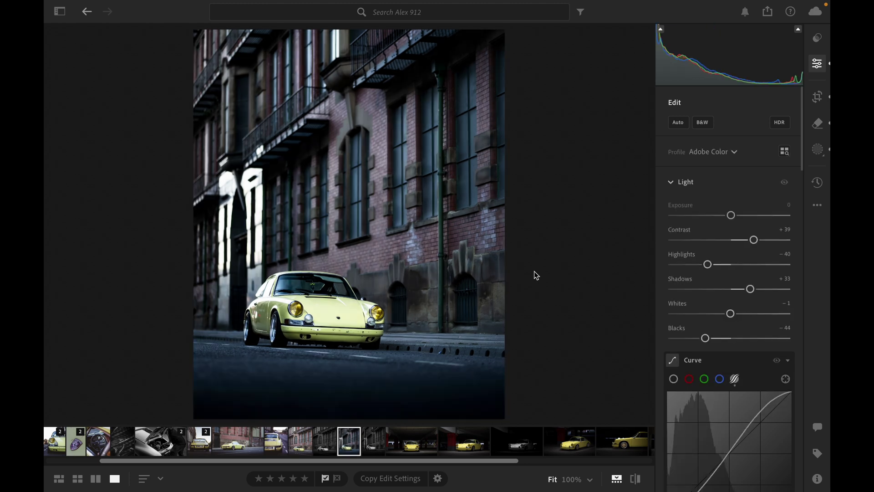
key("backslash")
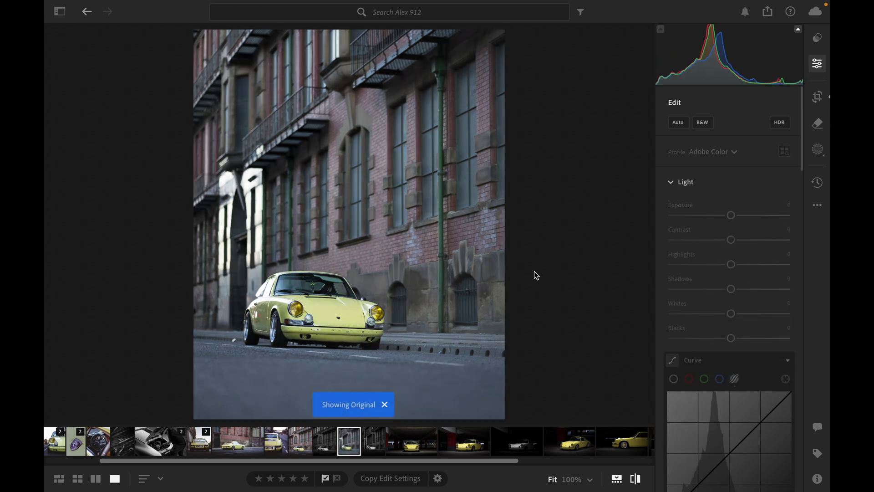
key("backslash")
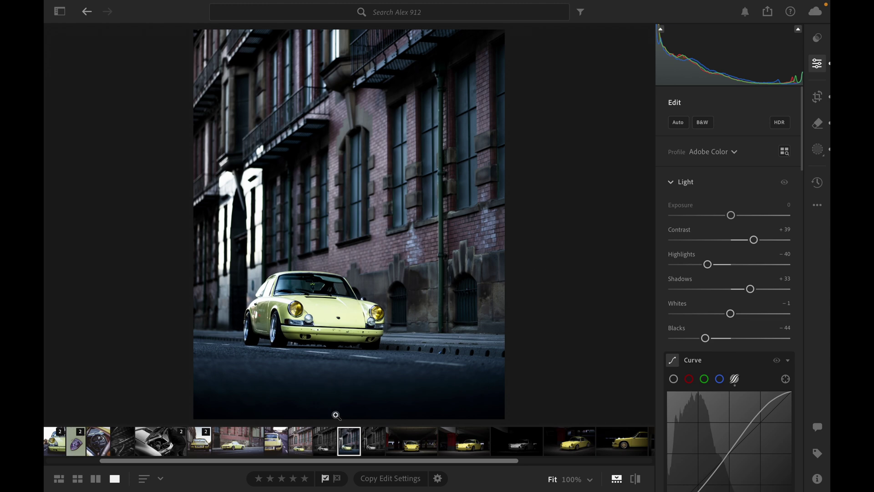